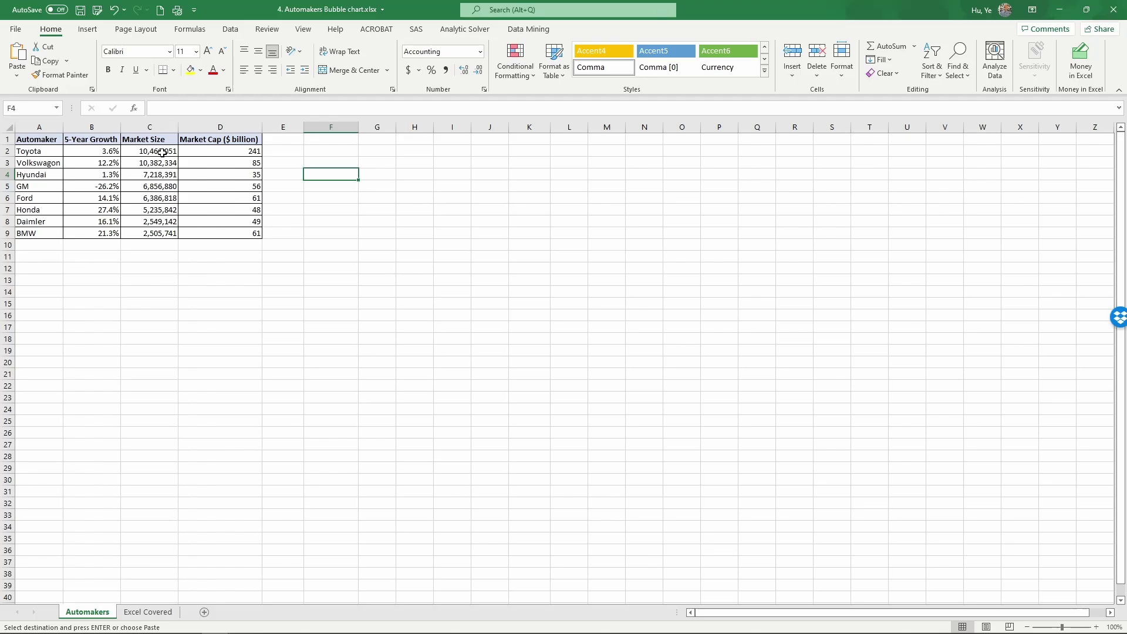
Check Toyota's market size and market cap values, then select the data table A1:D9
{"action": "left_click", "coordinate": [163, 151]}
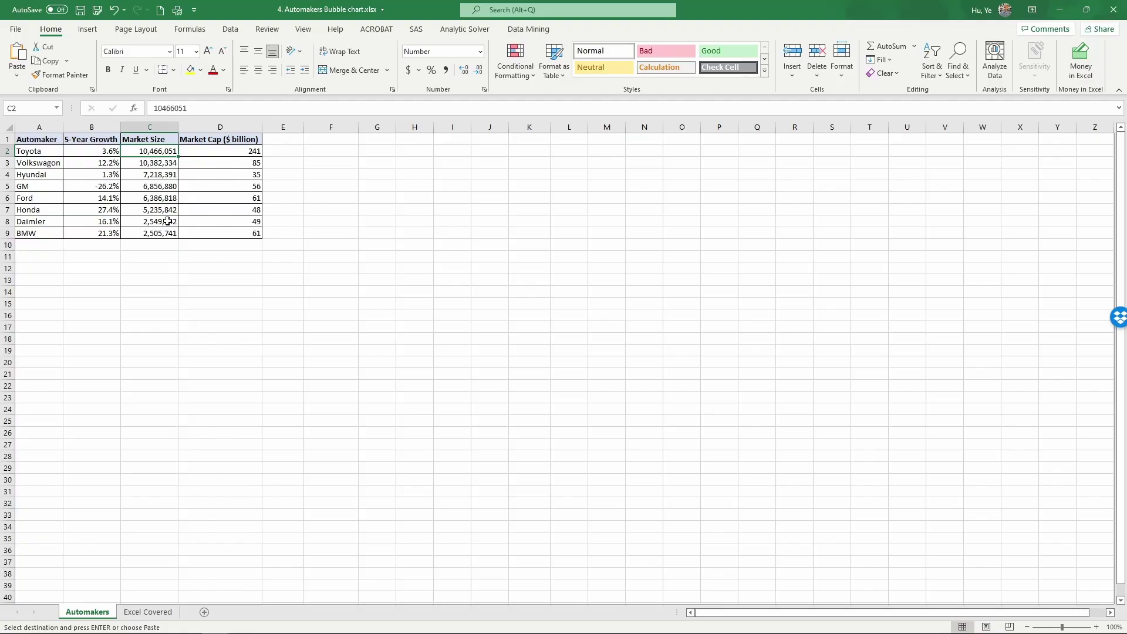
{"action": "left_click", "coordinate": [226, 151]}
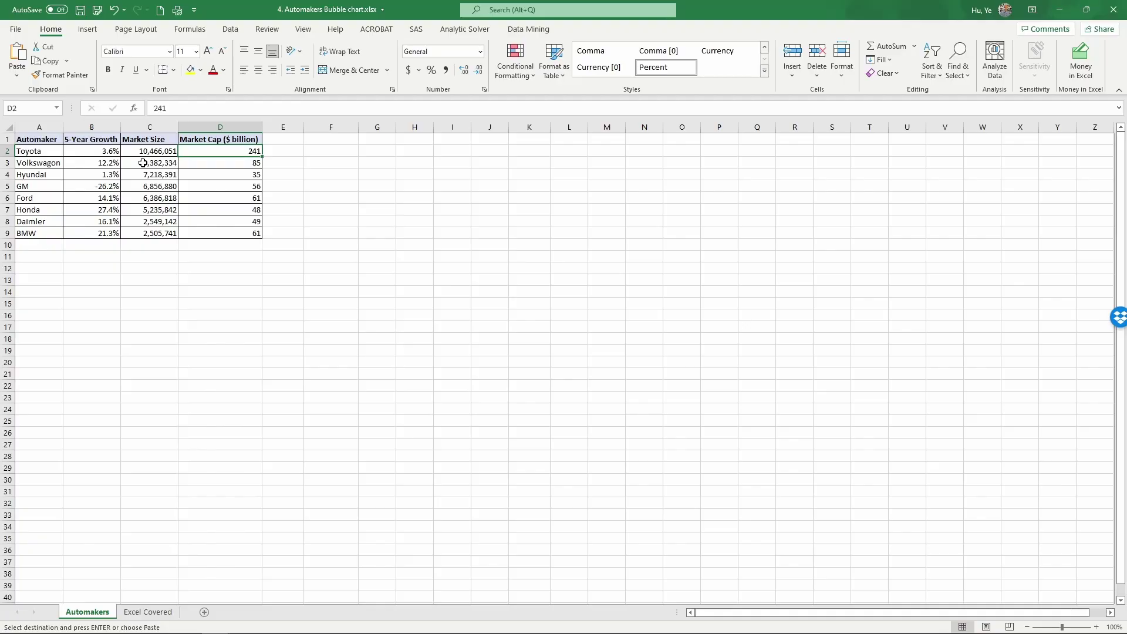
{"action": "left_click_drag", "start_coordinate": [54, 141], "coordinate": [226, 233]}
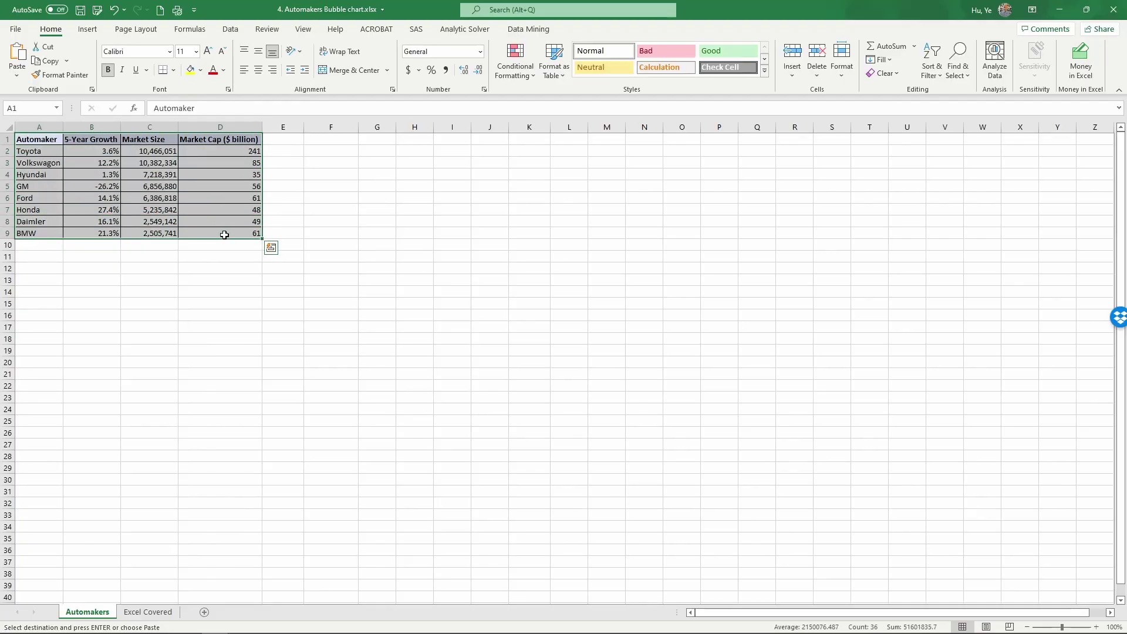
Insert an X Y (Scatter) Bubble chart using the Market Size variant
{"action": "left_click", "coordinate": [88, 28]}
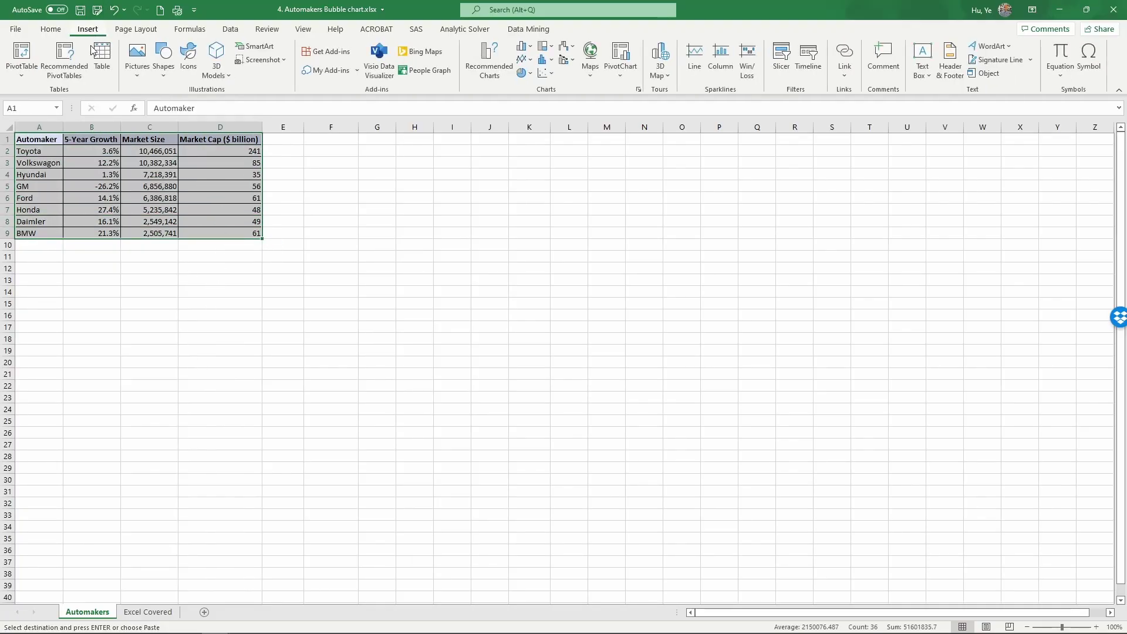
{"action": "left_click", "coordinate": [638, 90]}
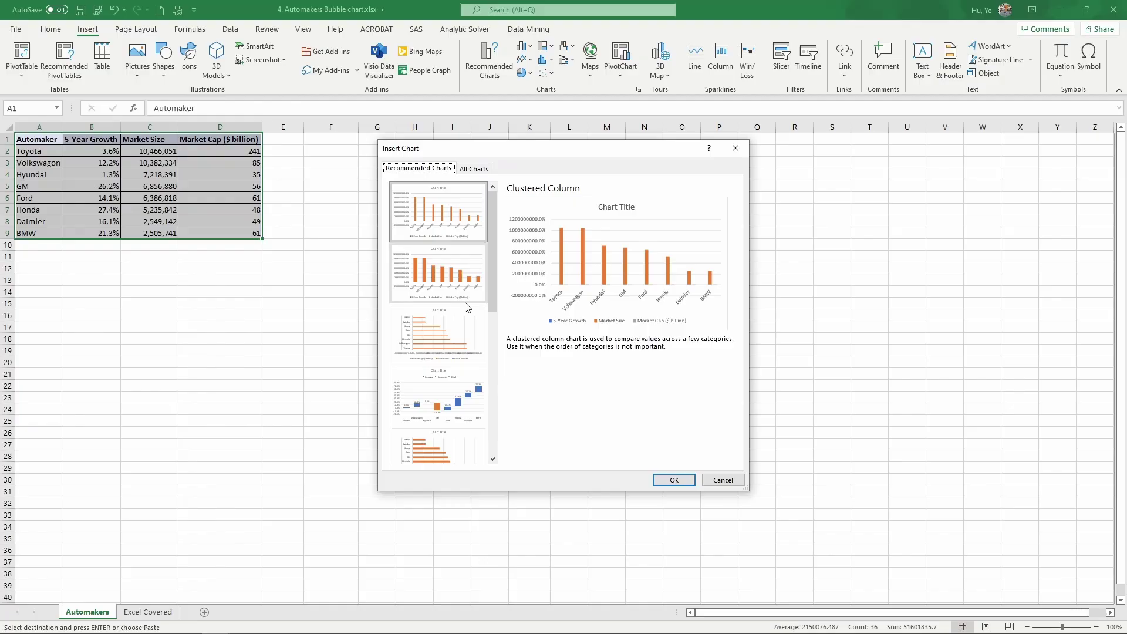
{"action": "scroll", "coordinate": [464, 294], "scroll_direction": "down", "scroll_amount": 5}
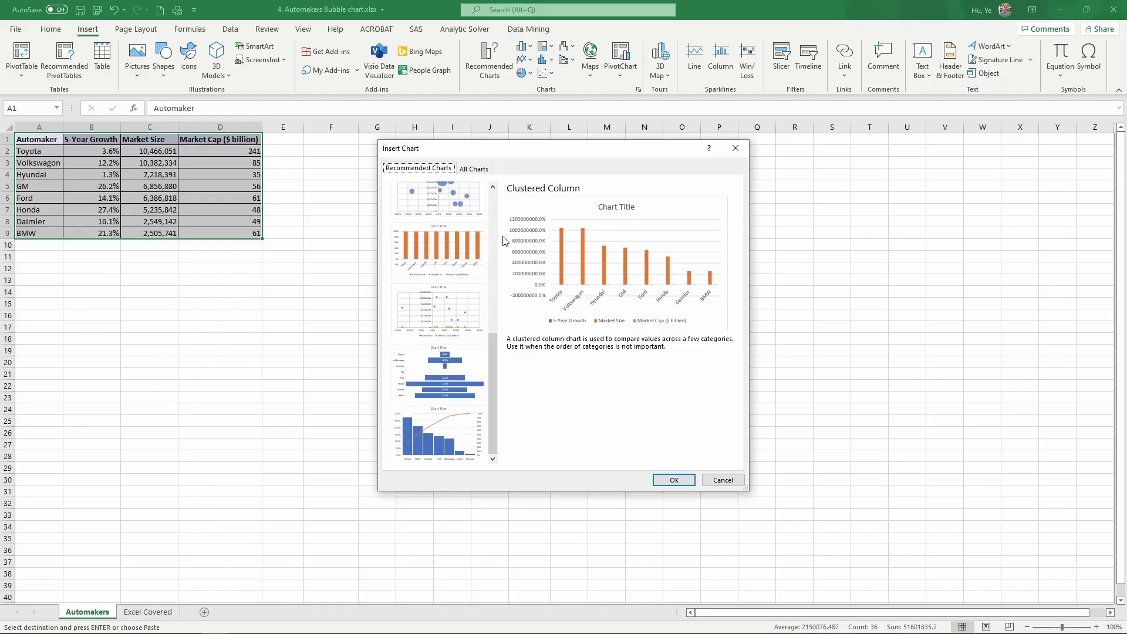
{"action": "left_click", "coordinate": [474, 169]}
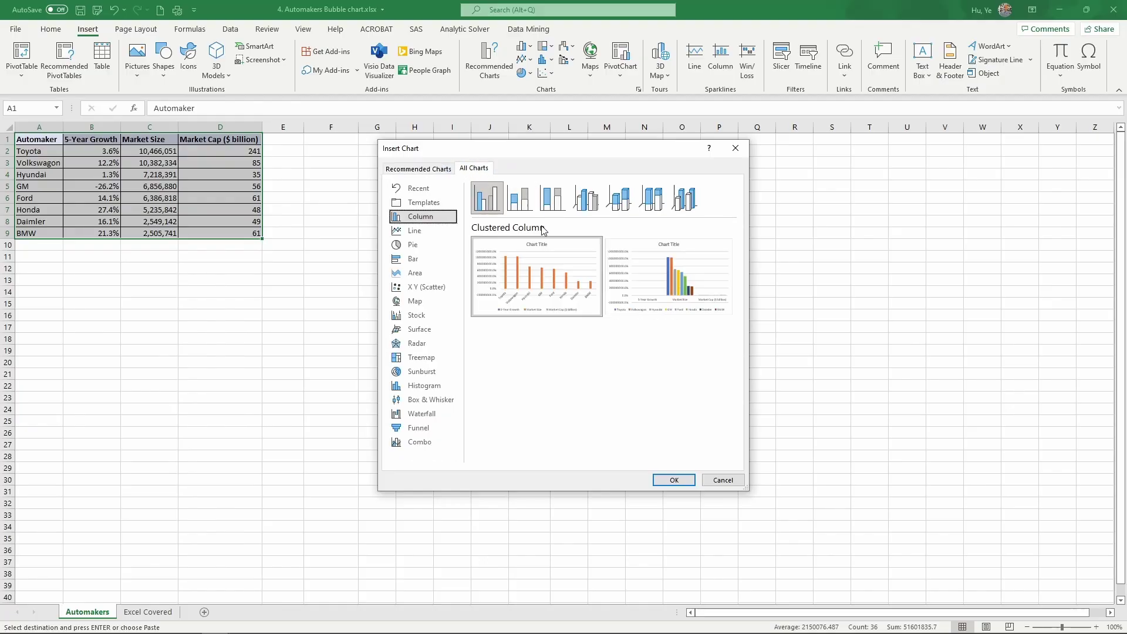
{"action": "mouse_move", "coordinate": [536, 256]}
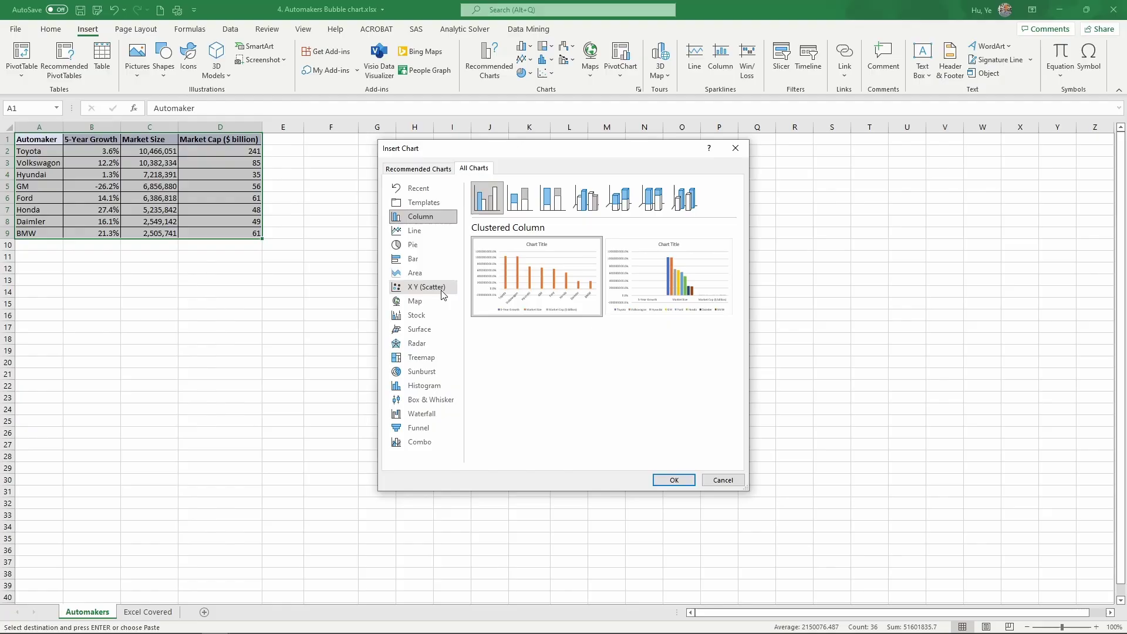
{"action": "left_click", "coordinate": [442, 293]}
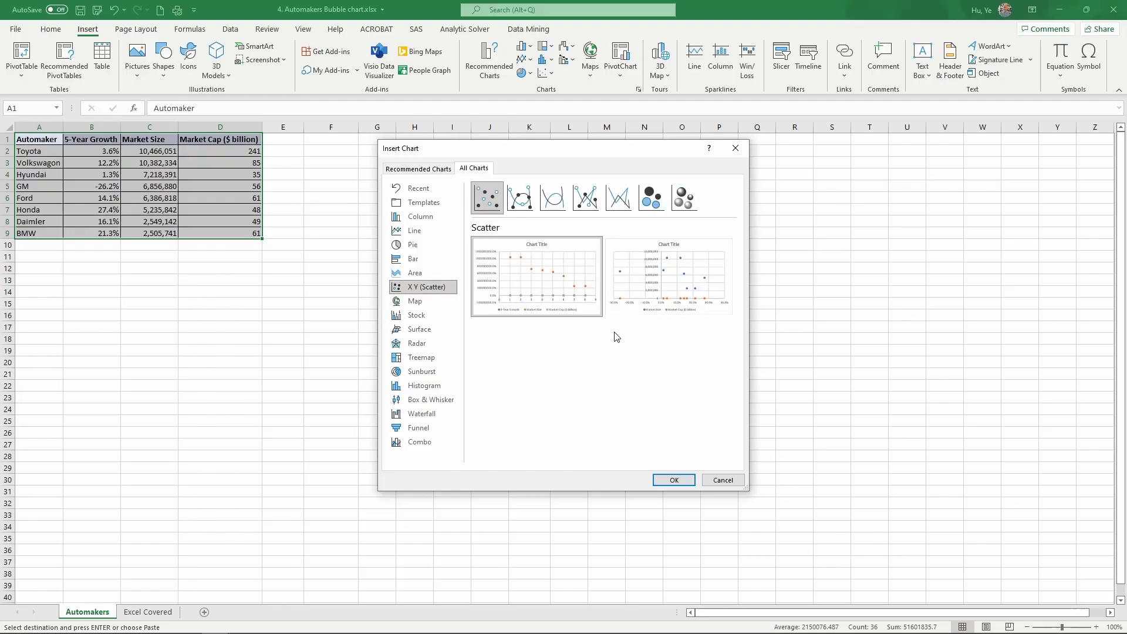
{"action": "left_click", "coordinate": [659, 202]}
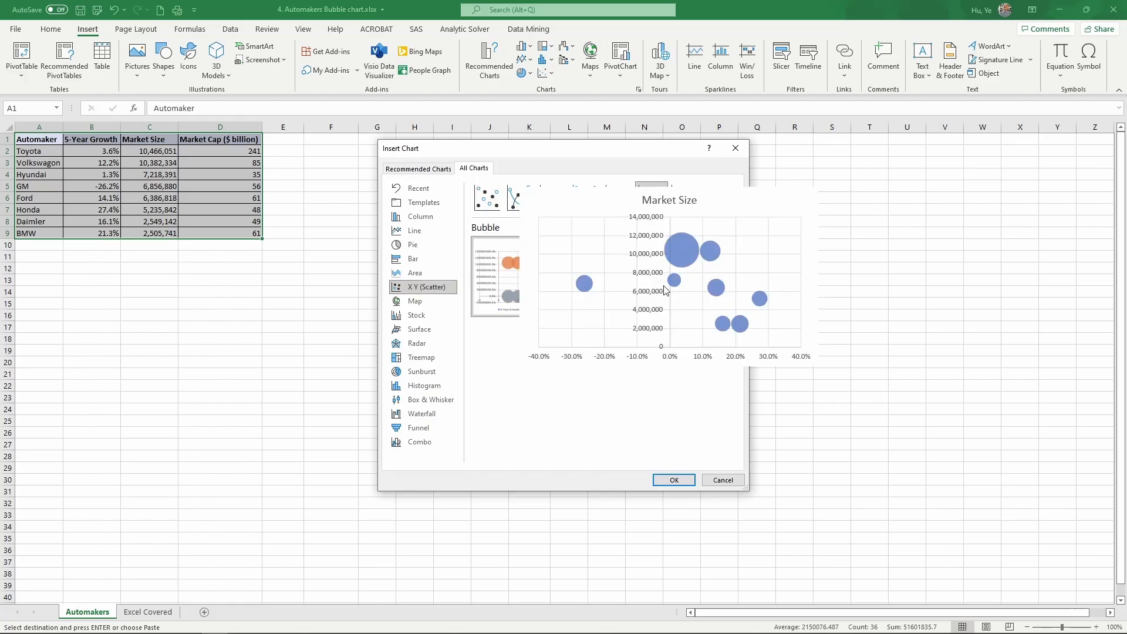
{"action": "left_click", "coordinate": [508, 277]}
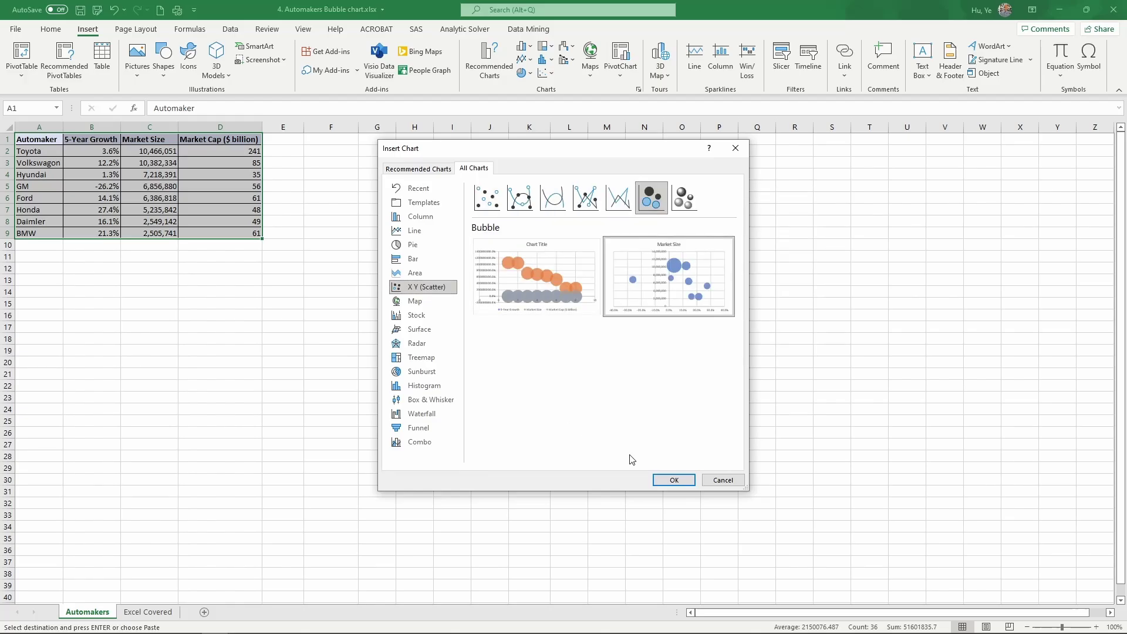
{"action": "left_click", "coordinate": [675, 480]}
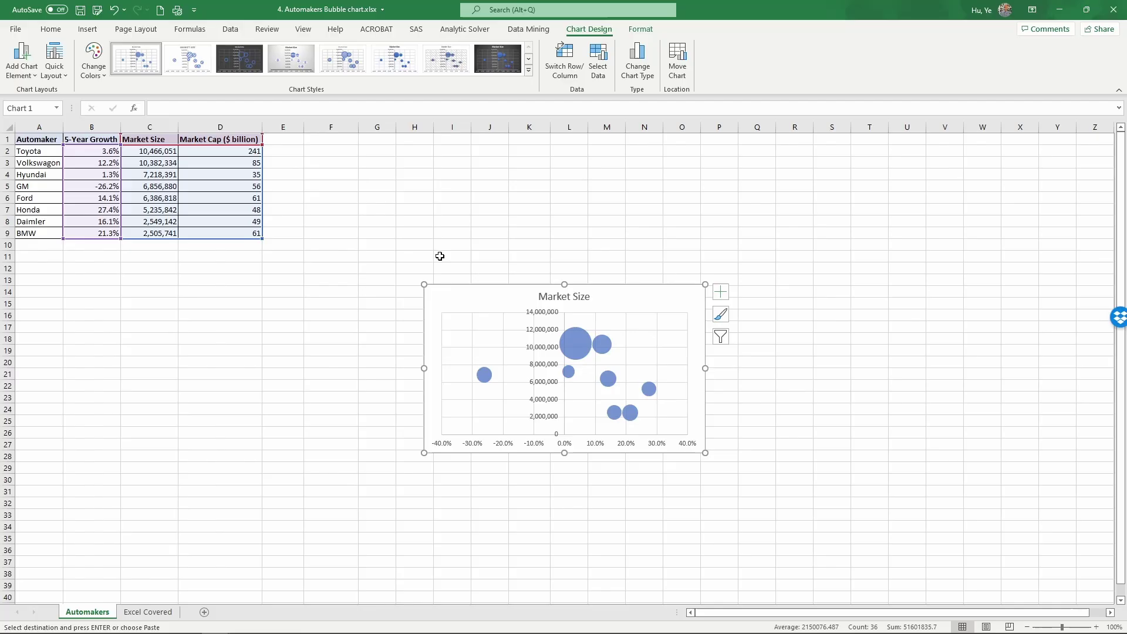
Enlarge the chart up-left and rightward, and apply the Quick Layout with axis titles and data labels
{"action": "left_click_drag", "start_coordinate": [424, 284], "coordinate": [332, 177]}
{"action": "left_click_drag", "start_coordinate": [705, 178], "coordinate": [789, 170]}
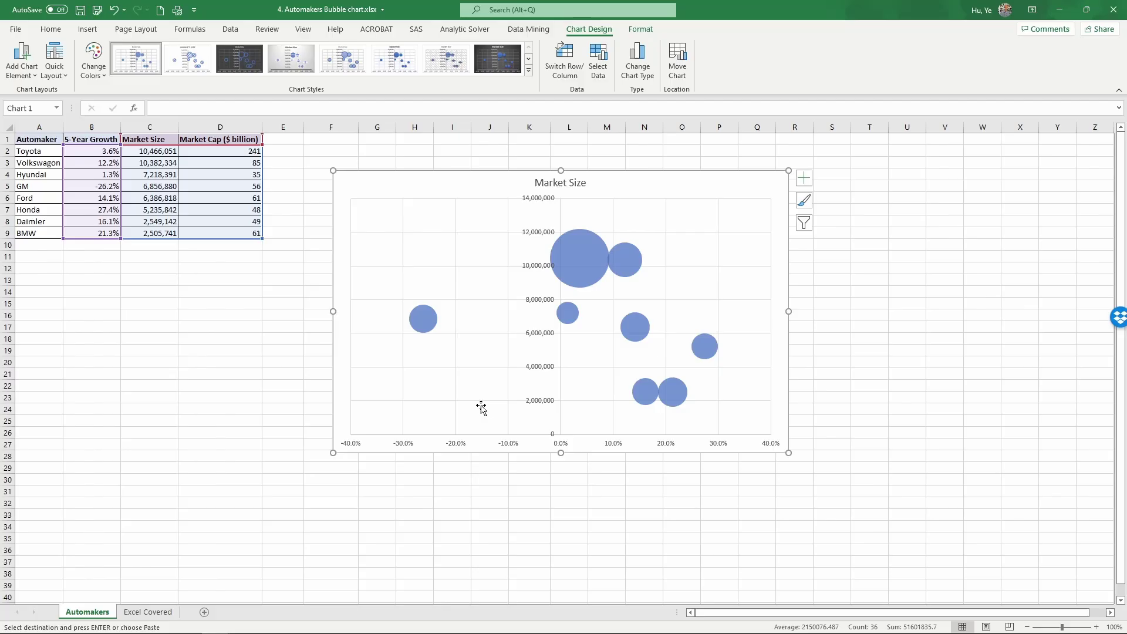
{"action": "left_click", "coordinate": [57, 67]}
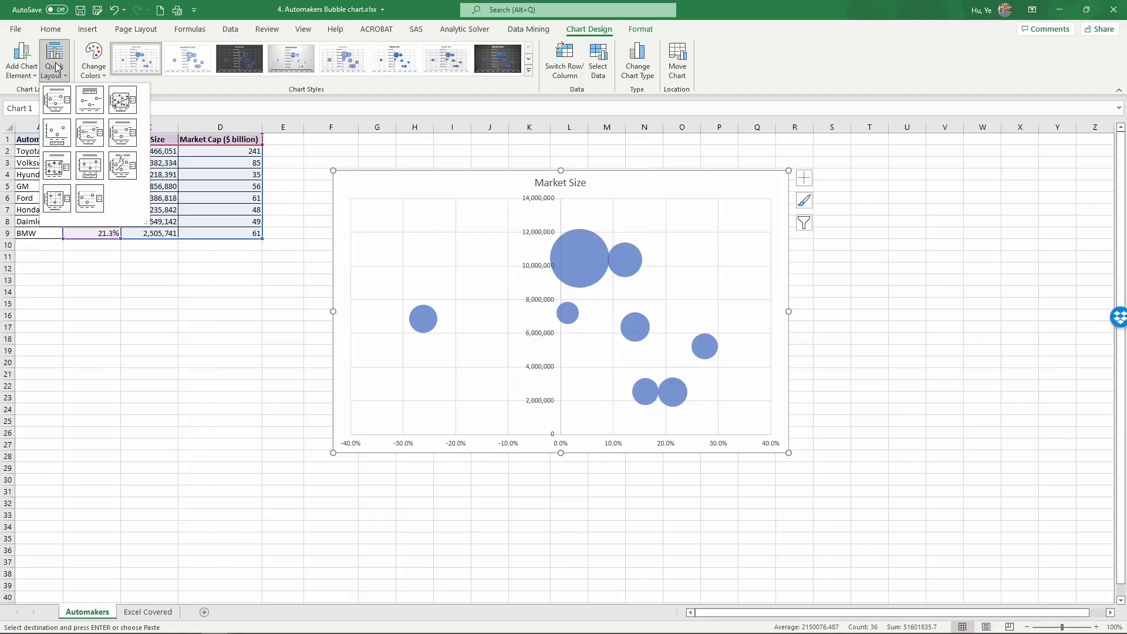
{"action": "left_click", "coordinate": [92, 132]}
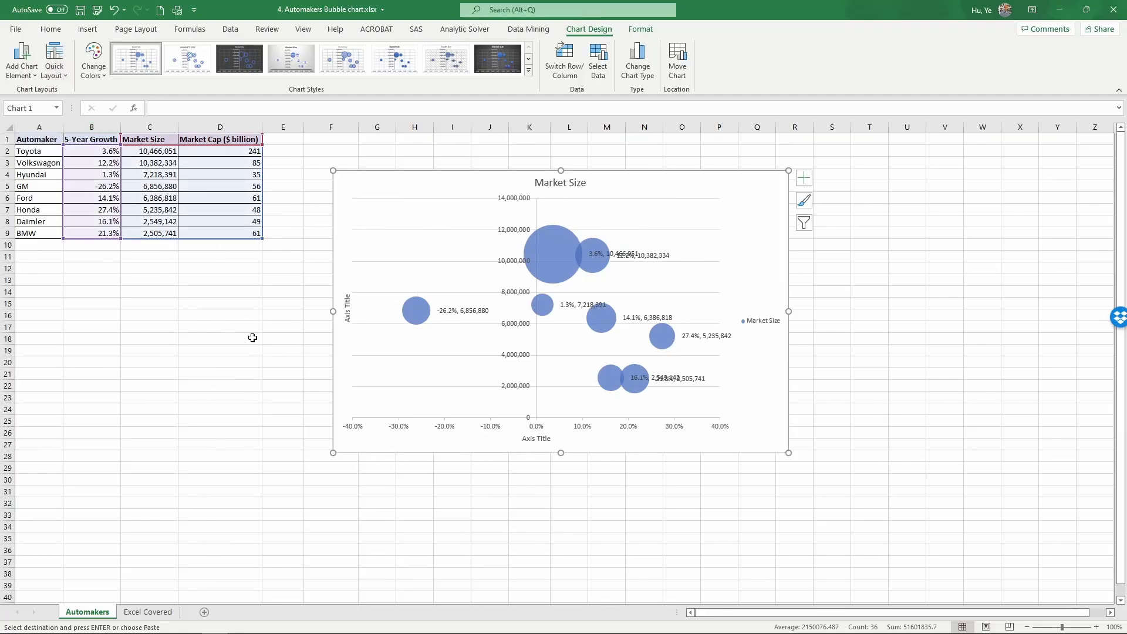
Title the horizontal axis '5-Year Growth' and the vertical axis 'Market Size'
{"action": "left_click", "coordinate": [536, 438]}
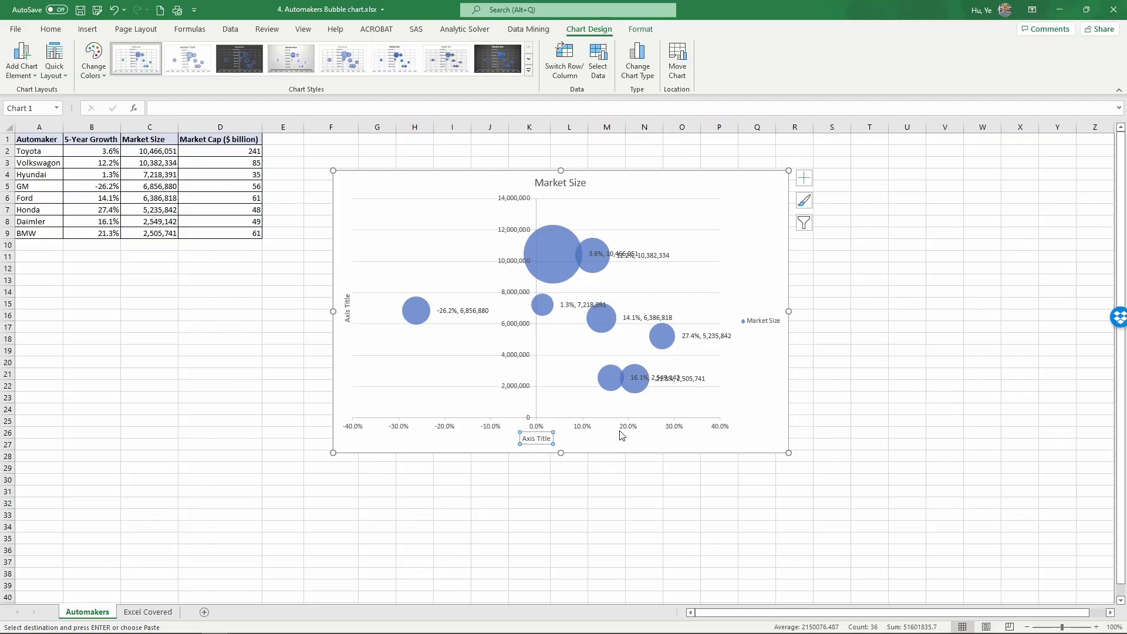
{"action": "type", "text": "5-Ya"}
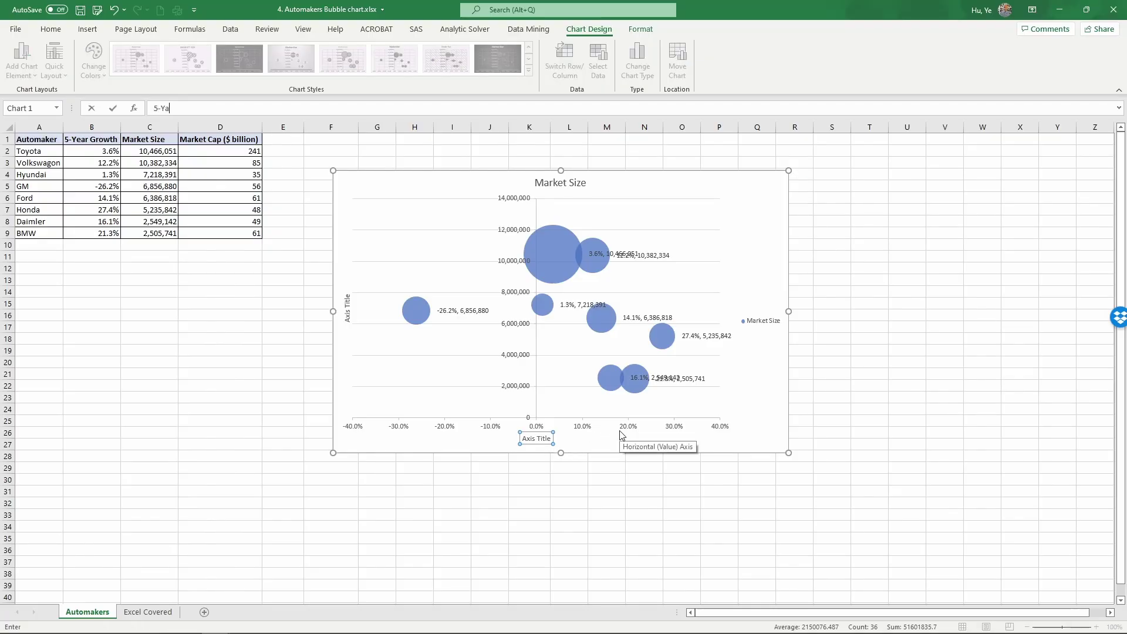
{"action": "key", "text": "BackSpace"}
{"action": "type", "text": "ear Growth"}
{"action": "key", "text": "Return"}
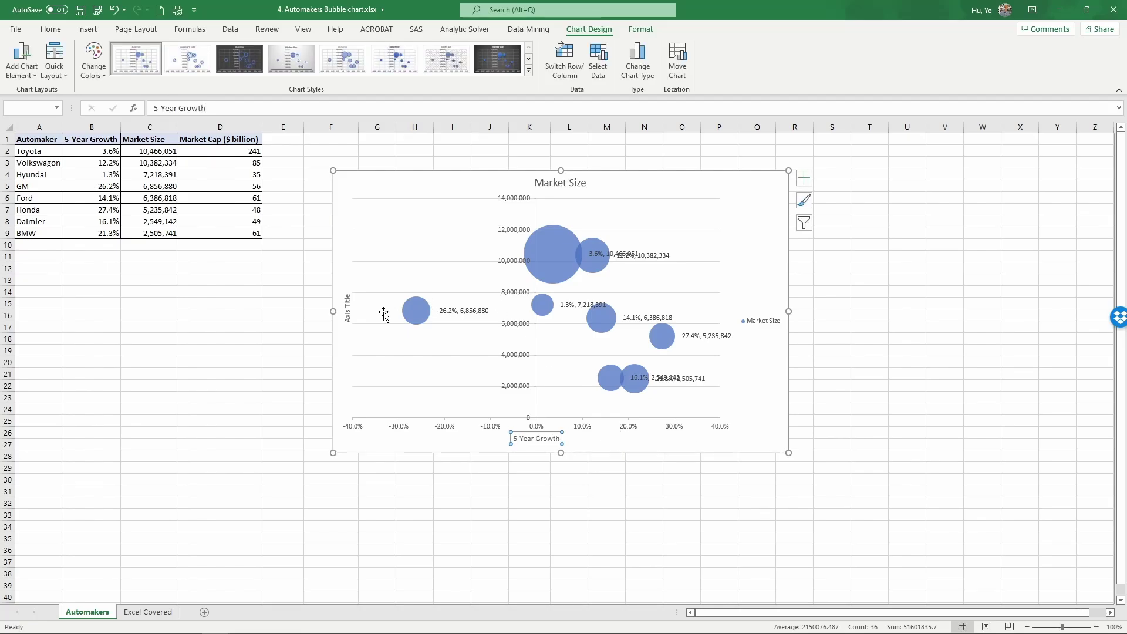
{"action": "left_click", "coordinate": [347, 316]}
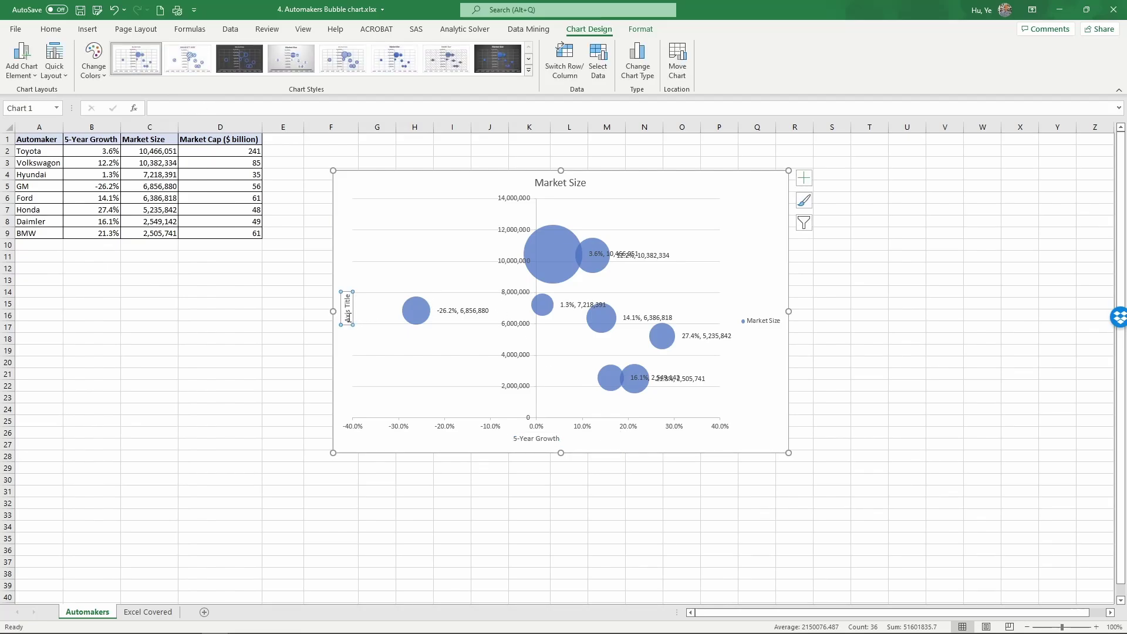
{"action": "type", "text": "Market"}
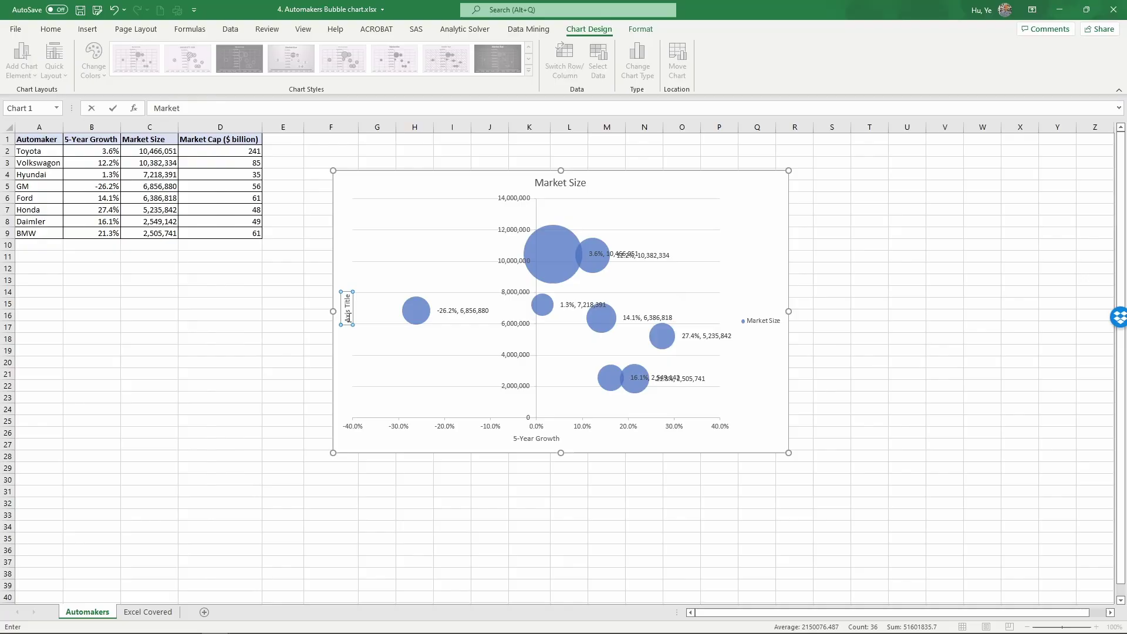
{"action": "type", "text": " Size"}
{"action": "key", "text": "Return"}
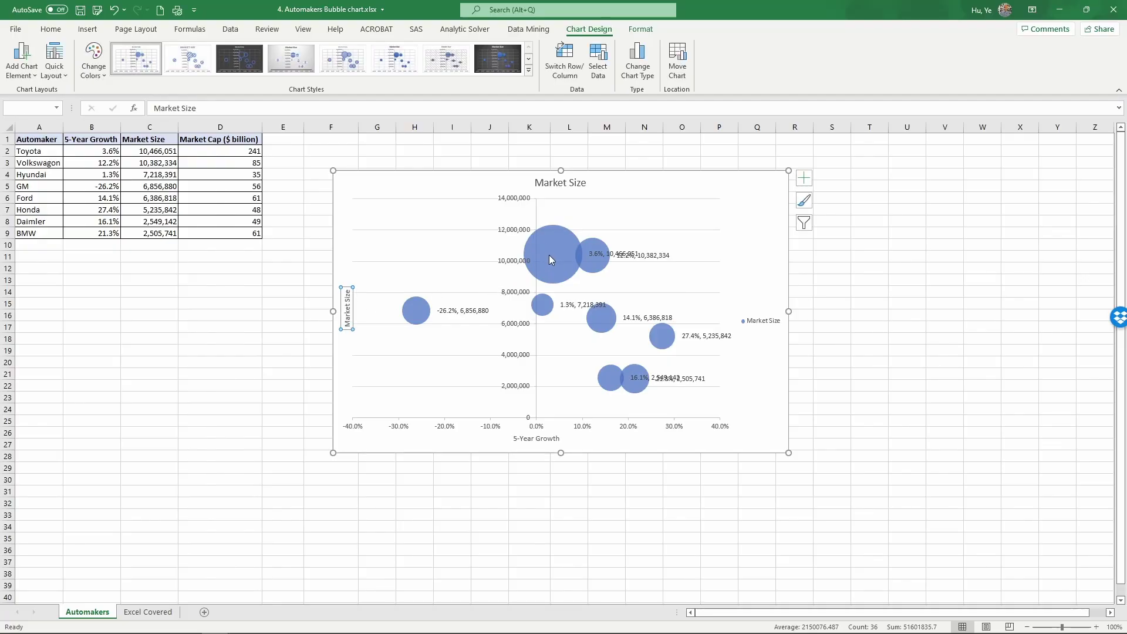
Retitle the chart 'Automakers: Market Cap vs. Market Size and Growth'
{"action": "mouse_move", "coordinate": [546, 257]}
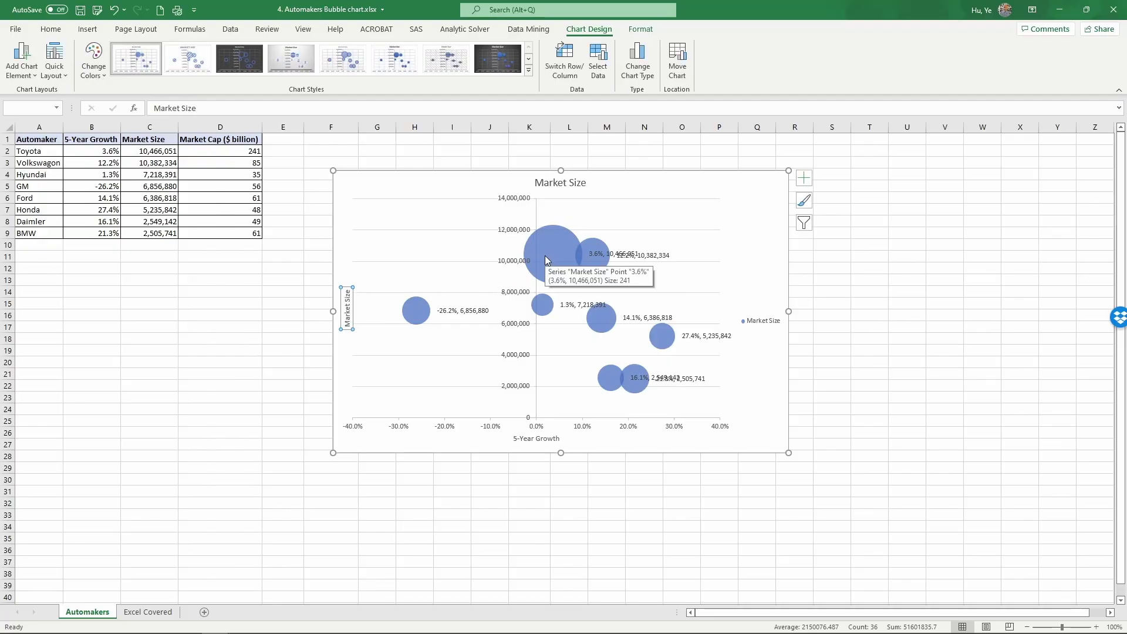
{"action": "left_click", "coordinate": [556, 182]}
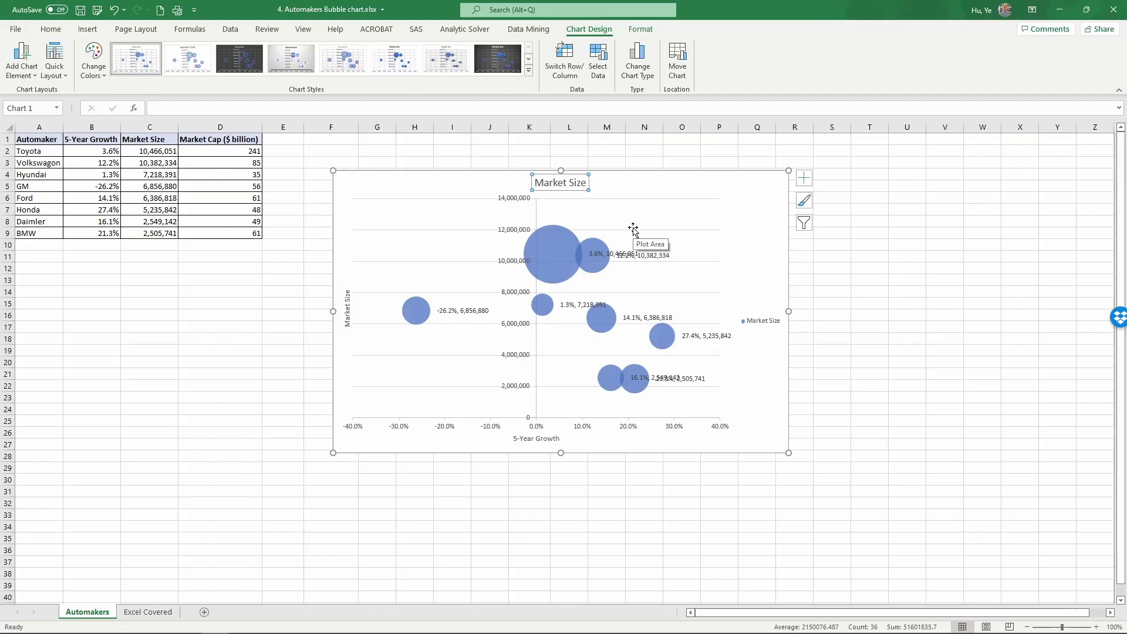
{"action": "type", "text": "Automa"}
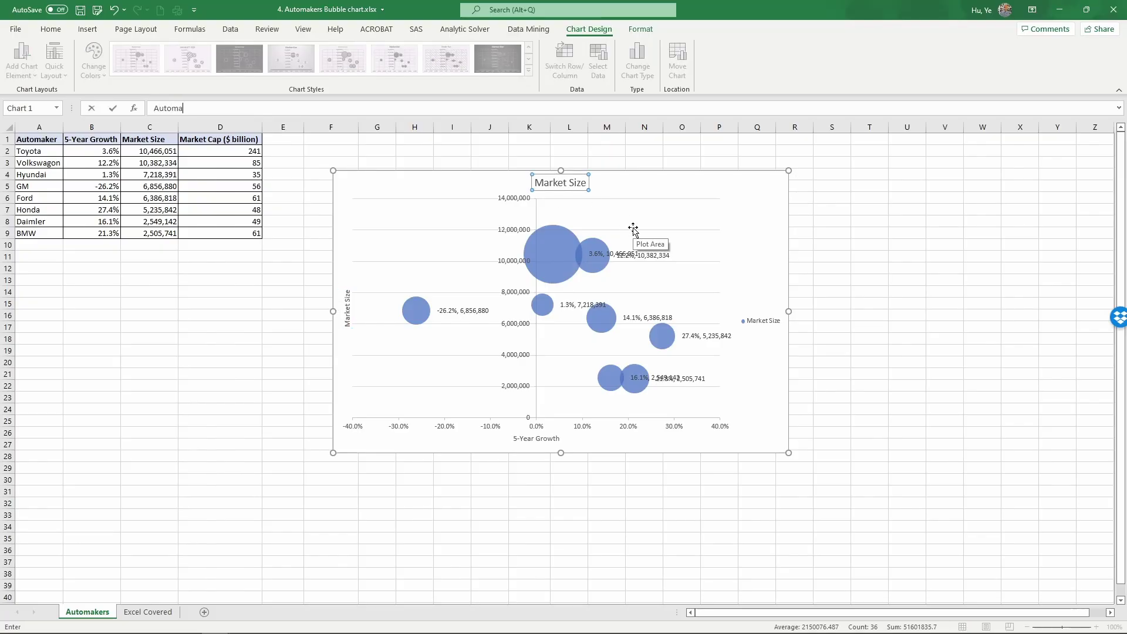
{"action": "type", "text": "kers: Market Cap vs. Market Size and Growth"}
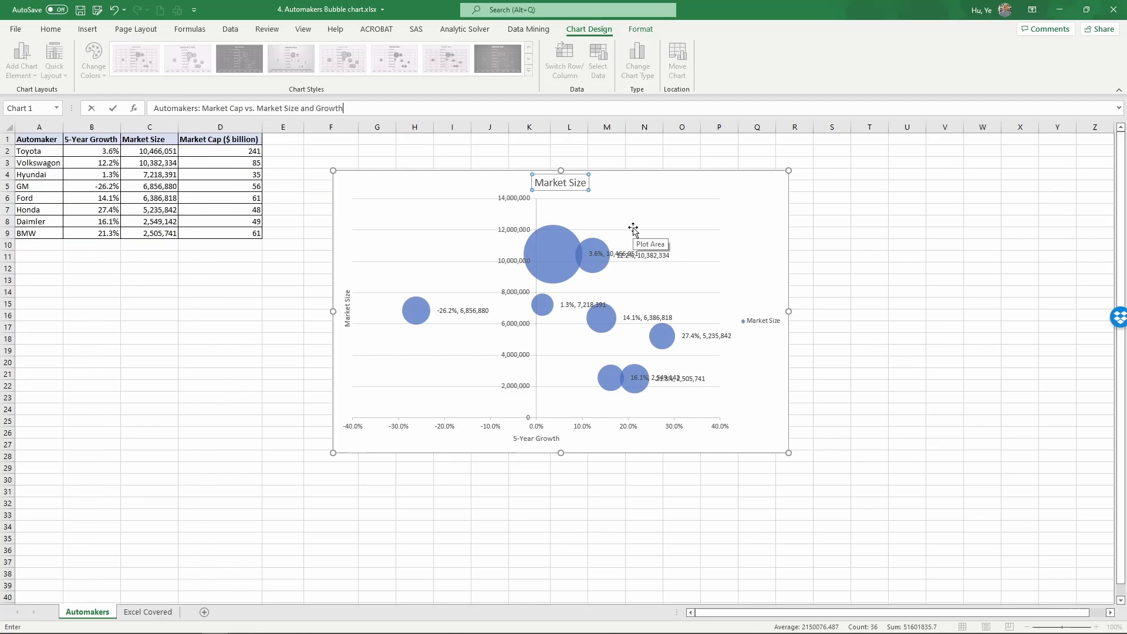
Enlarge the plot area and remove X and Y values from the bubble data labels
{"action": "left_click", "coordinate": [633, 229]}
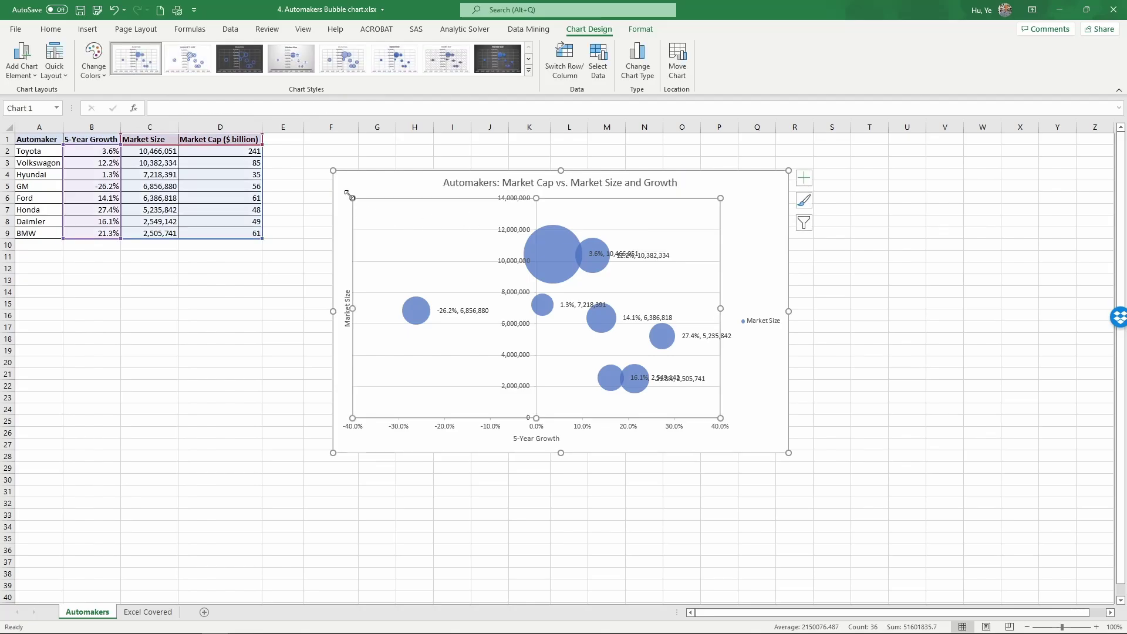
{"action": "left_click_drag", "start_coordinate": [369, 208], "coordinate": [374, 208]}
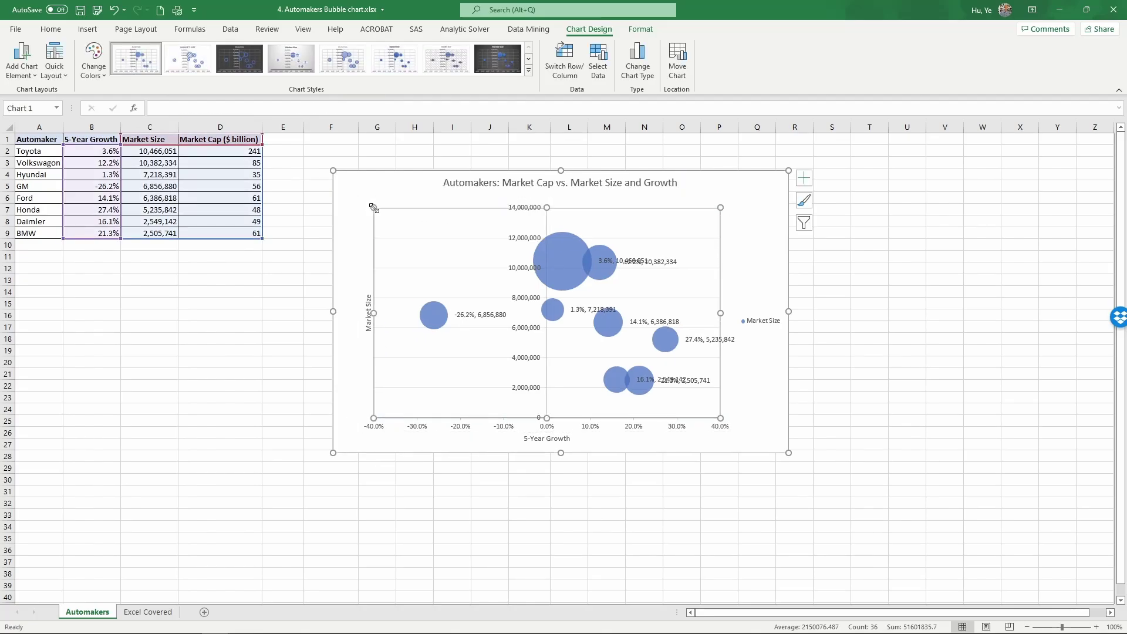
{"action": "right_click", "coordinate": [478, 318]}
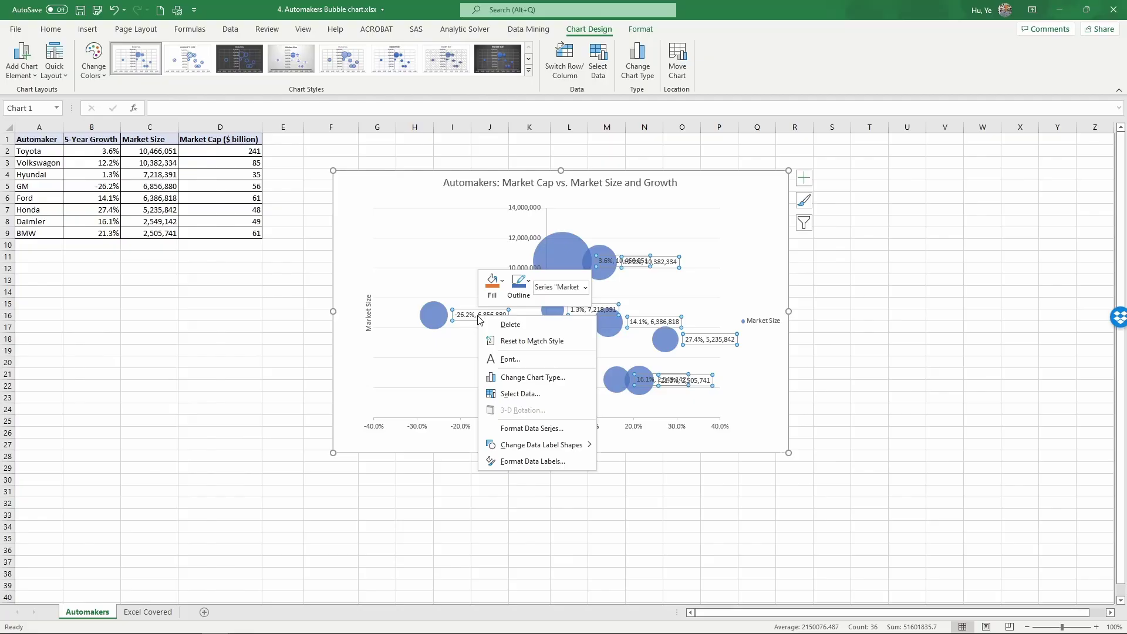
{"action": "left_click", "coordinate": [562, 461]}
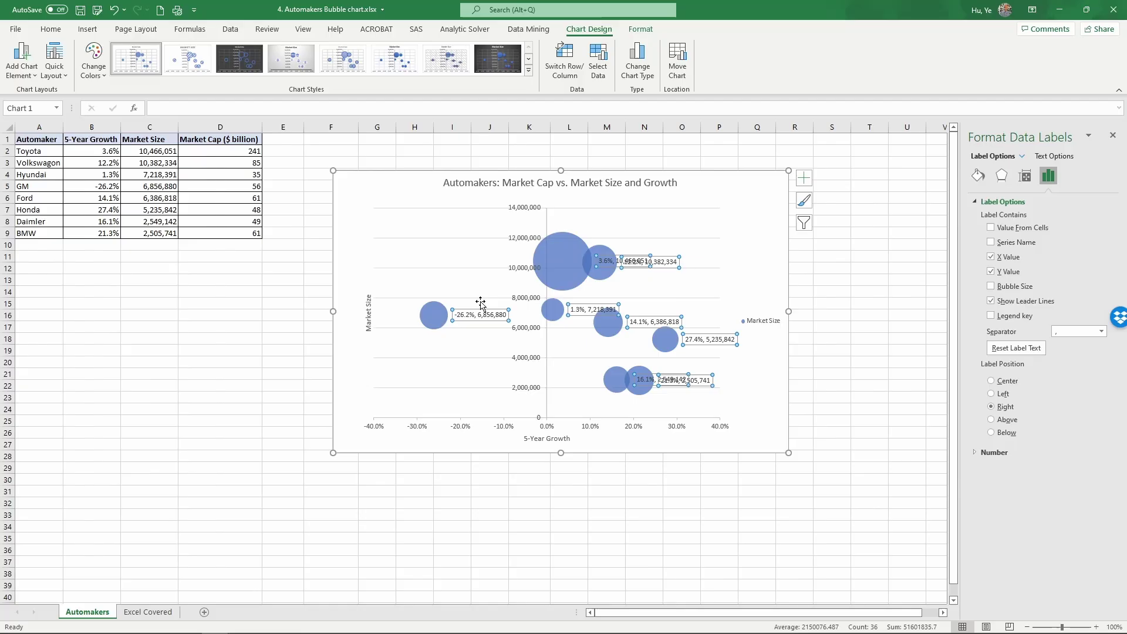
{"action": "mouse_move", "coordinate": [560, 264]}
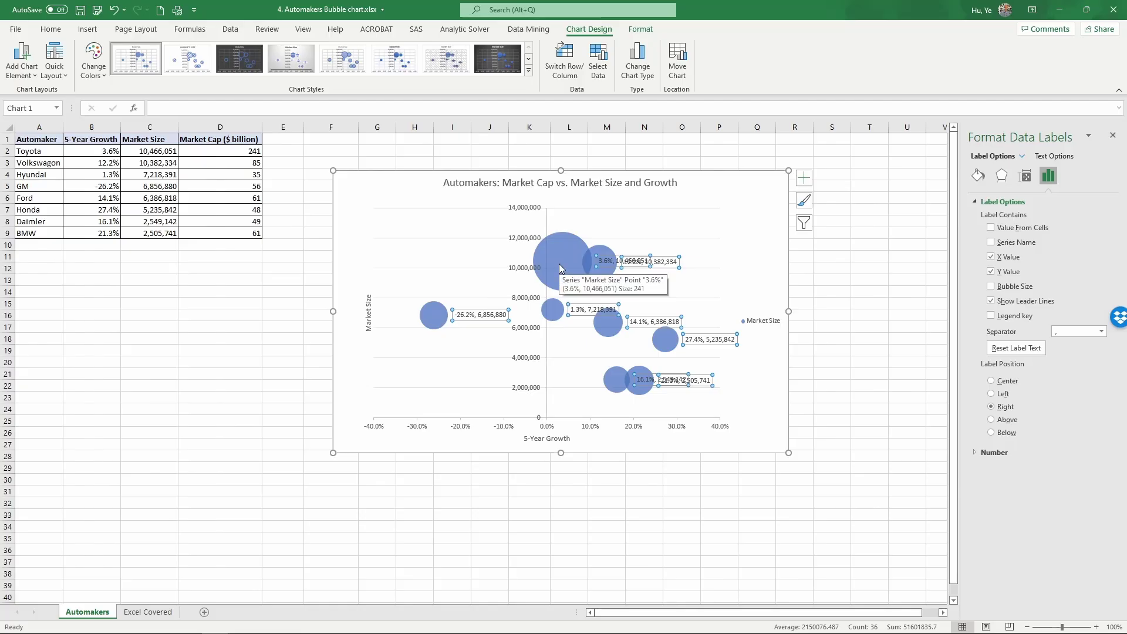
{"action": "left_click", "coordinate": [993, 259]}
{"action": "left_click", "coordinate": [992, 272]}
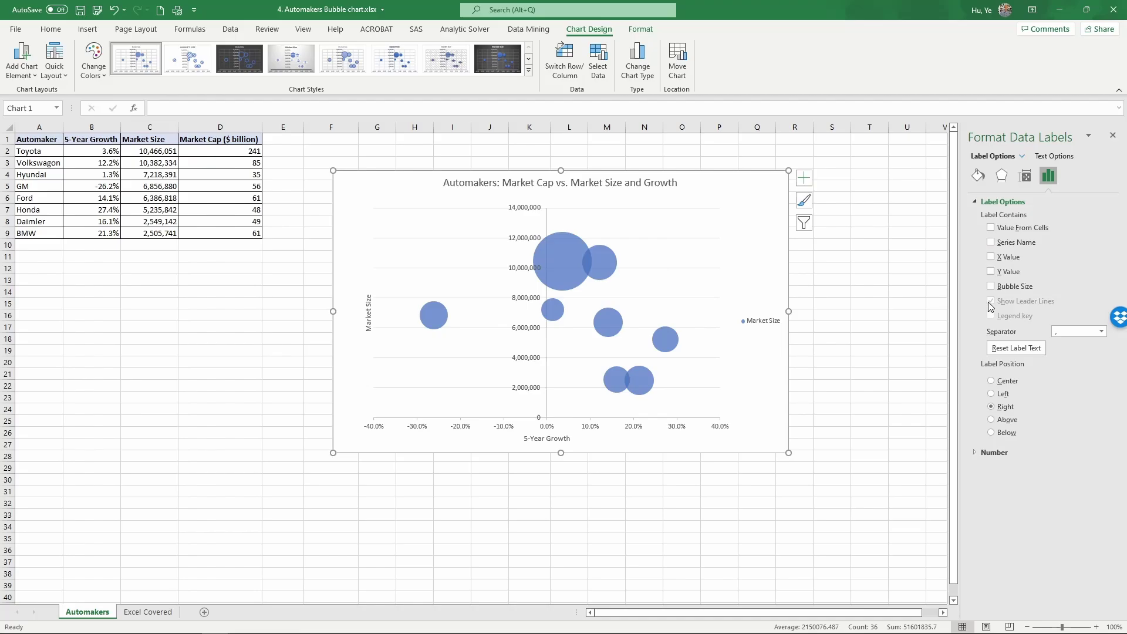
Label the bubbles with automaker names from A2:A9, centred on each bubble
{"action": "left_click", "coordinate": [992, 229]}
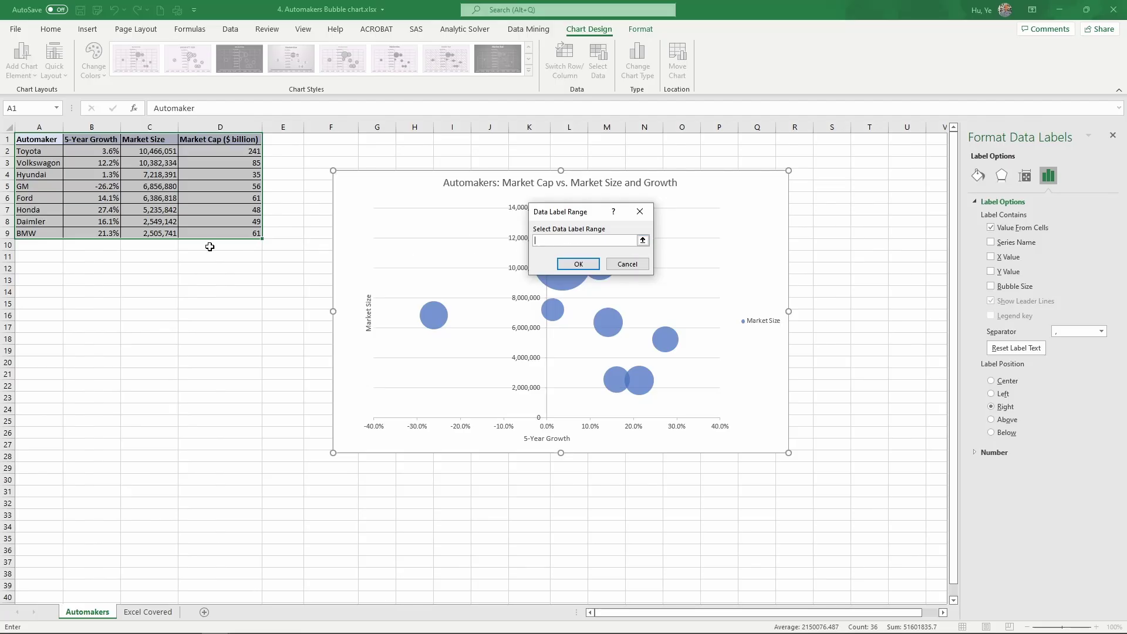
{"action": "left_click_drag", "start_coordinate": [40, 151], "coordinate": [39, 233]}
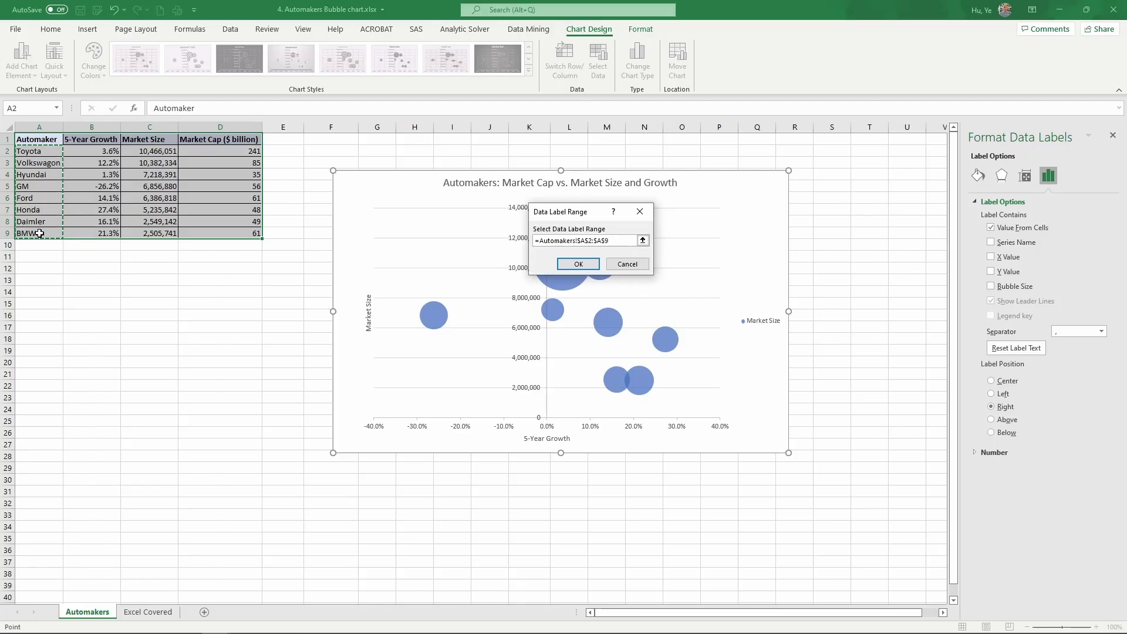
{"action": "left_click", "coordinate": [566, 266]}
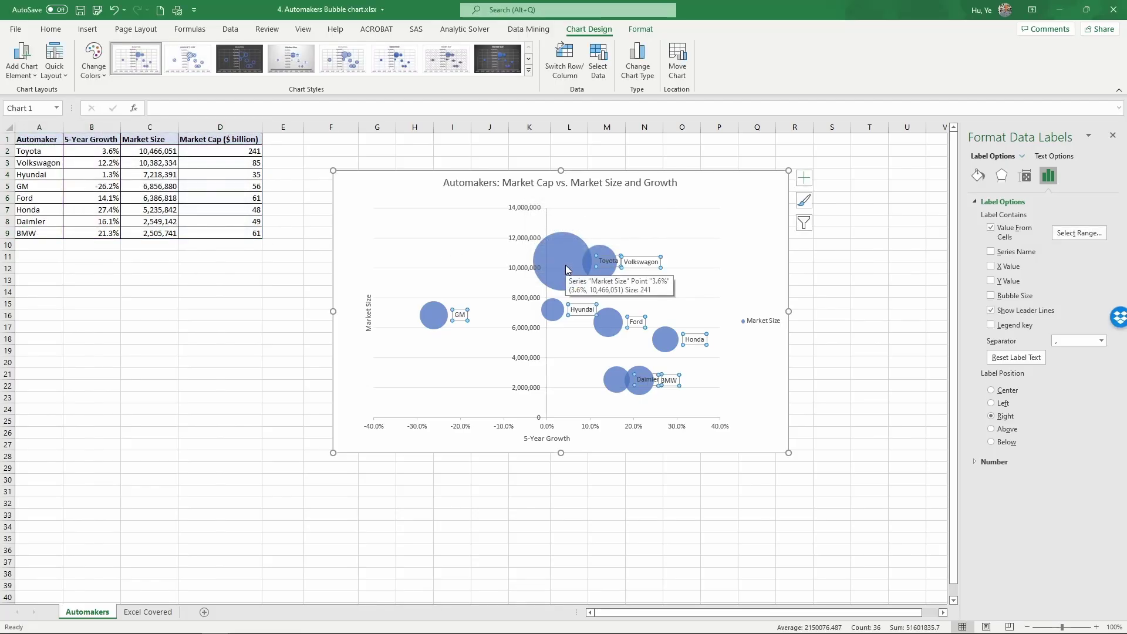
{"action": "left_click", "coordinate": [991, 391]}
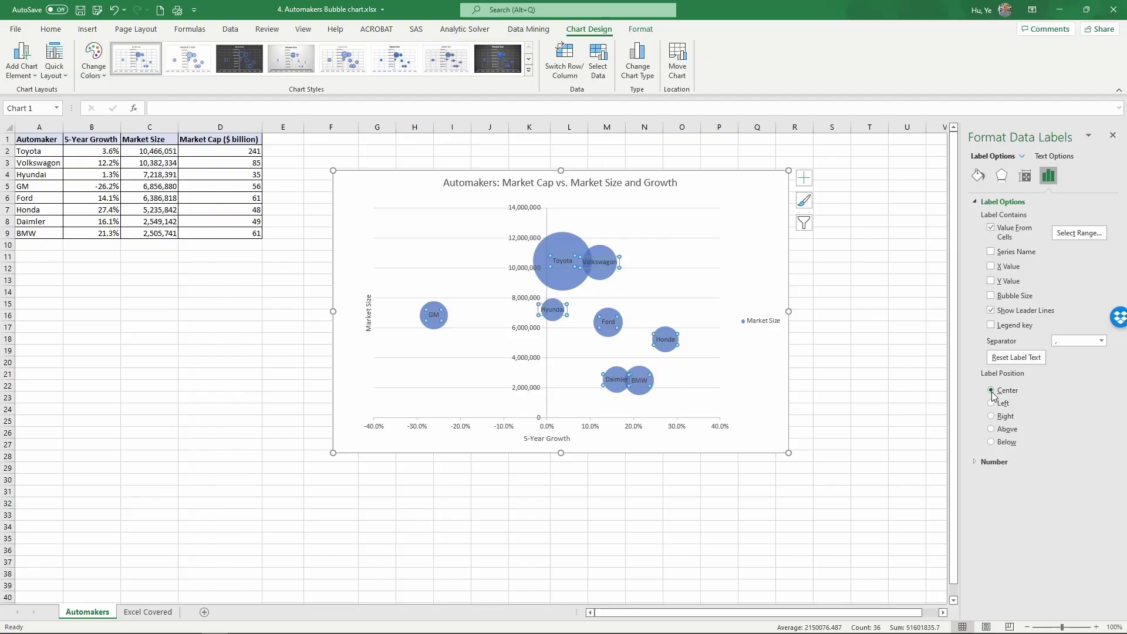
{"action": "left_click", "coordinate": [746, 210]}
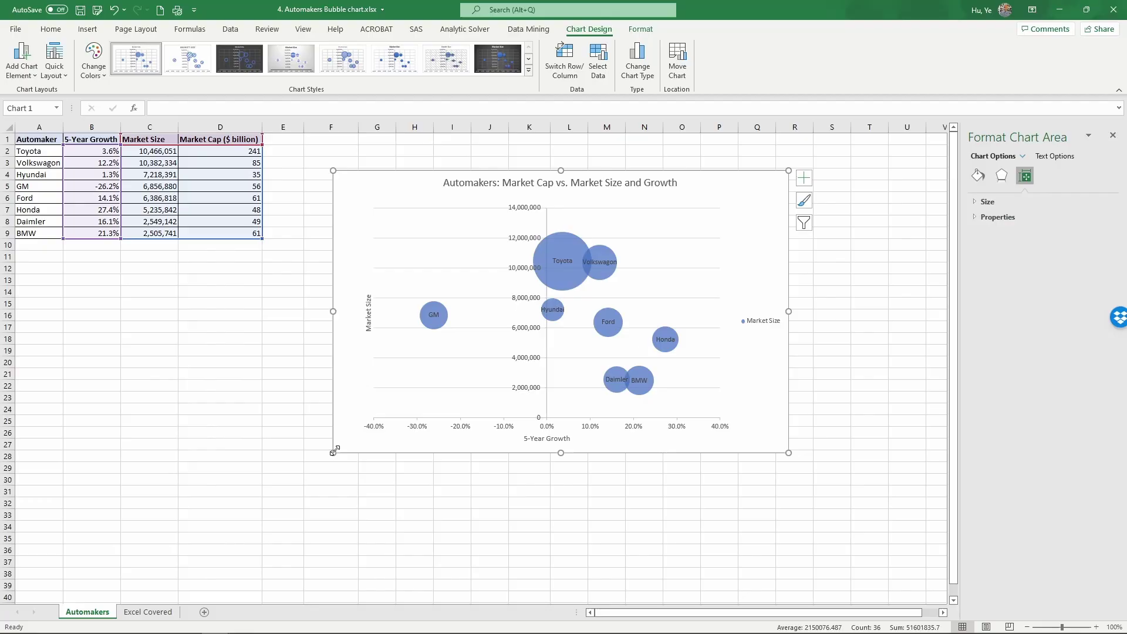
Extend the chart down and to the left, and delete the Market Size legend
{"action": "left_click_drag", "start_coordinate": [333, 453], "coordinate": [287, 507]}
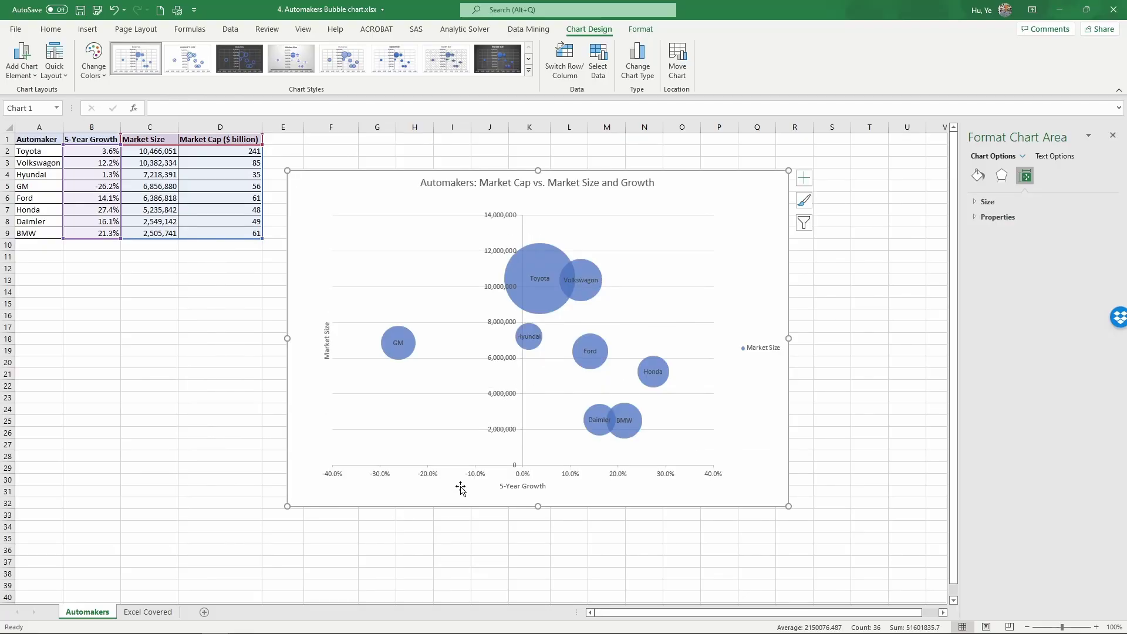
{"action": "left_click", "coordinate": [758, 350]}
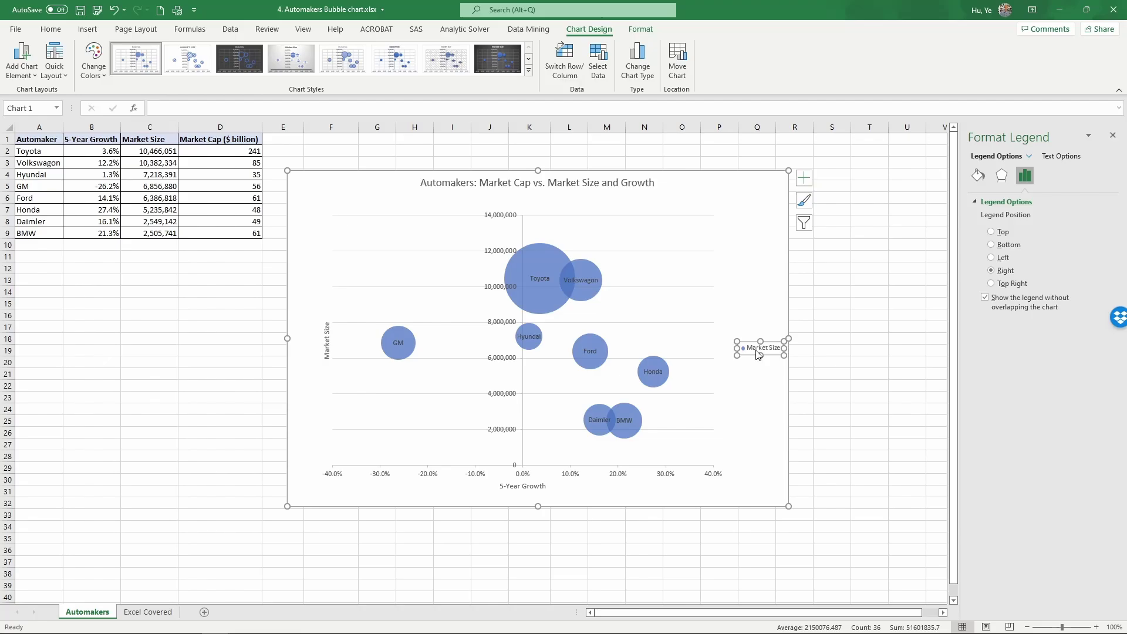
{"action": "key", "text": "Delete"}
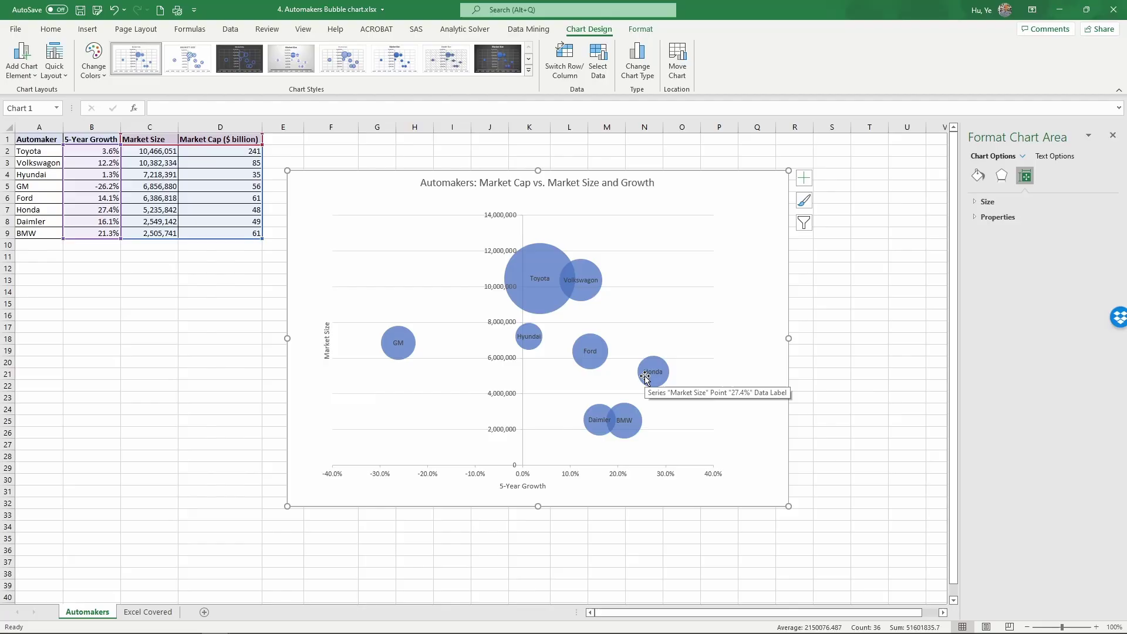
{"action": "mouse_move", "coordinate": [390, 347]}
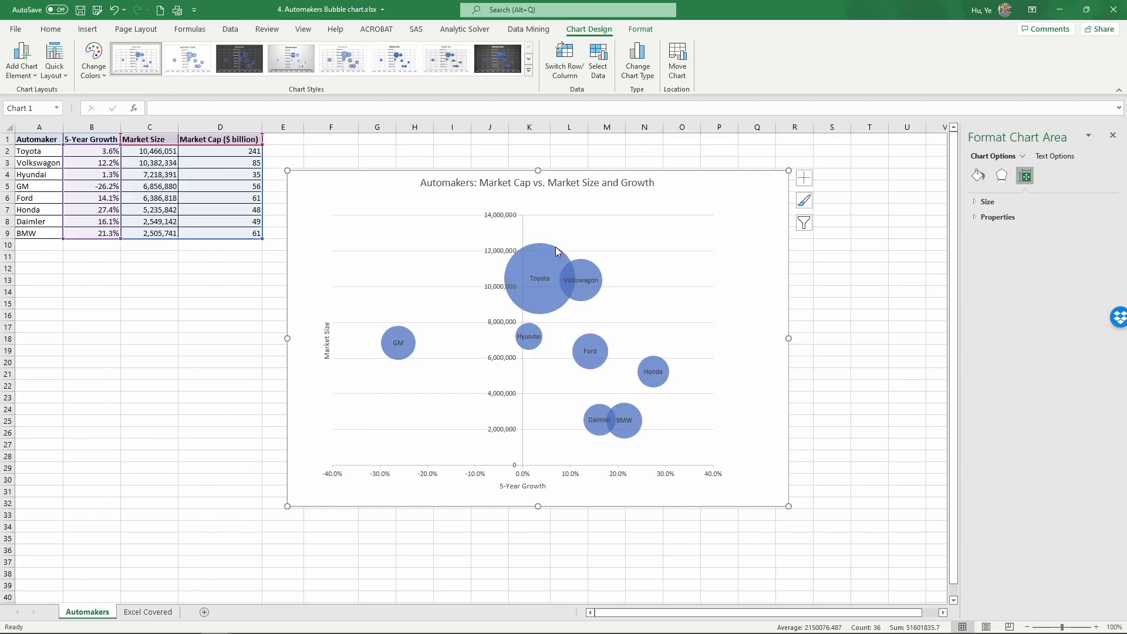
{"action": "mouse_move", "coordinate": [539, 245]}
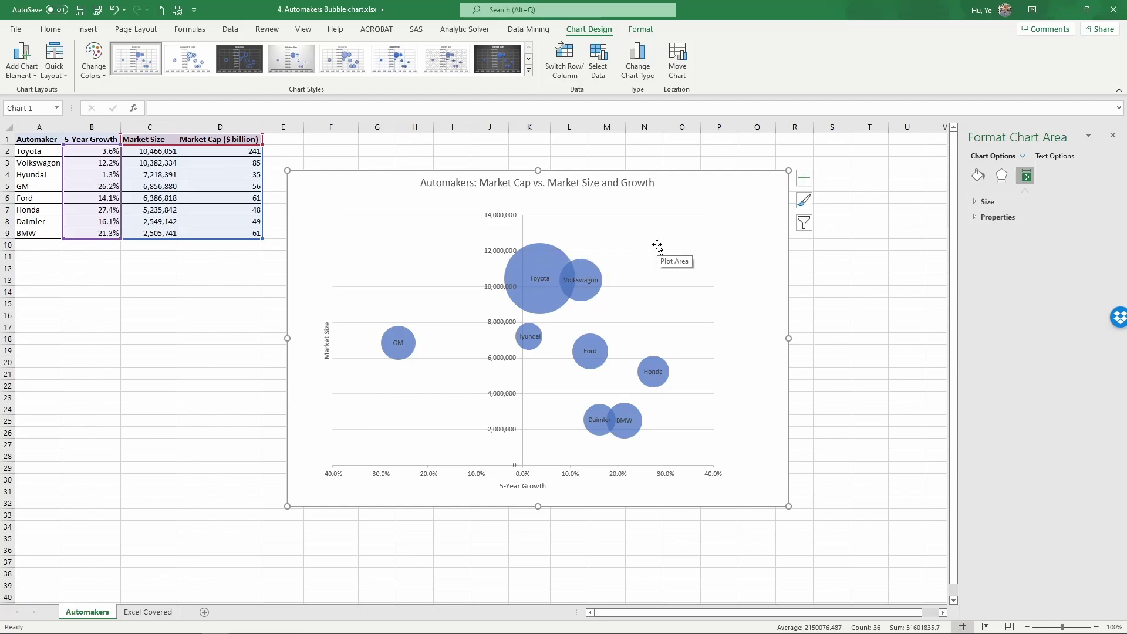